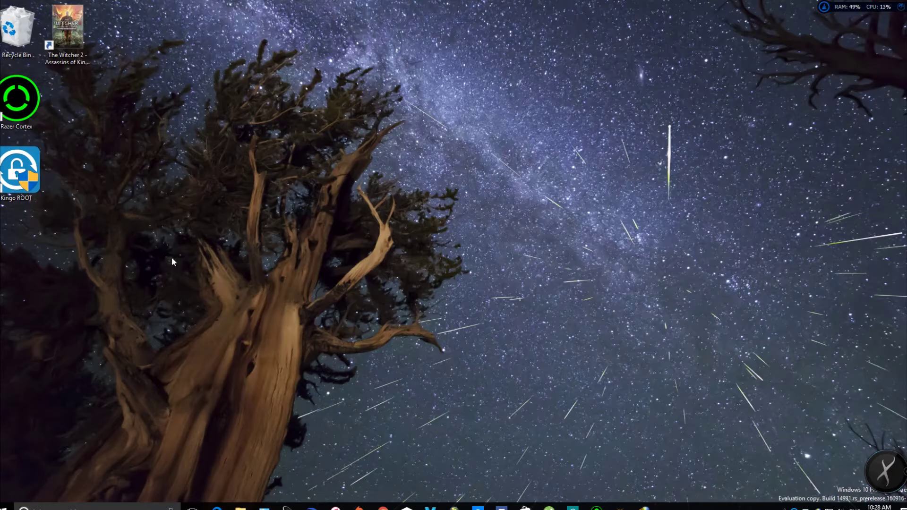
Step: Launch Kingo ROOT from the desktop icon to detect the SPRD MICROMAX A27
click(26, 191)
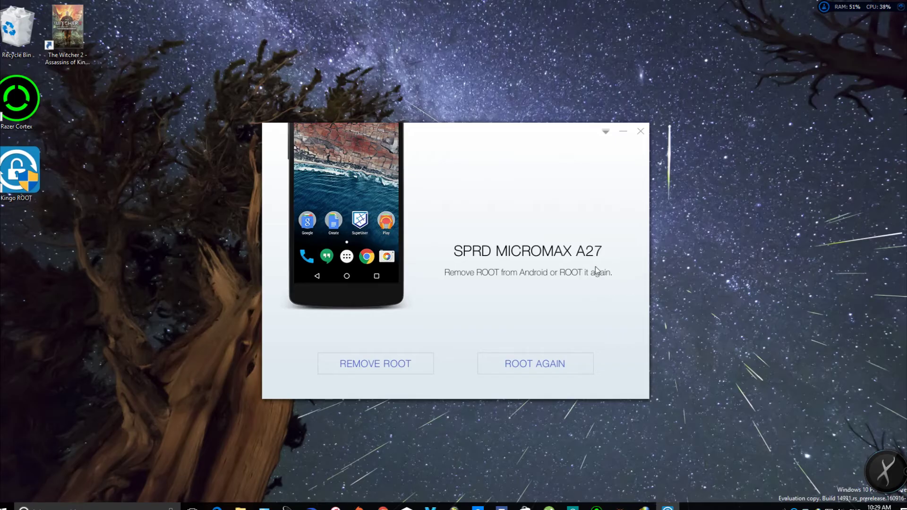
Step: Root the SPRD MICROMAX A27 again until ROOT SUCCEED appears, then dismiss the message
click(528, 364)
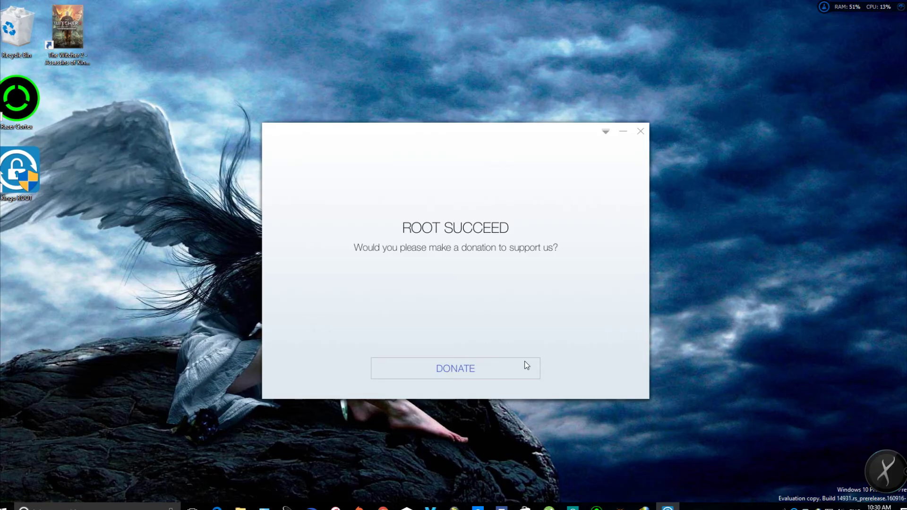
click(641, 131)
Step: Refresh the desktop, then start removing root from the SPRD MICROMAX A27
right_click(378, 189)
click(440, 253)
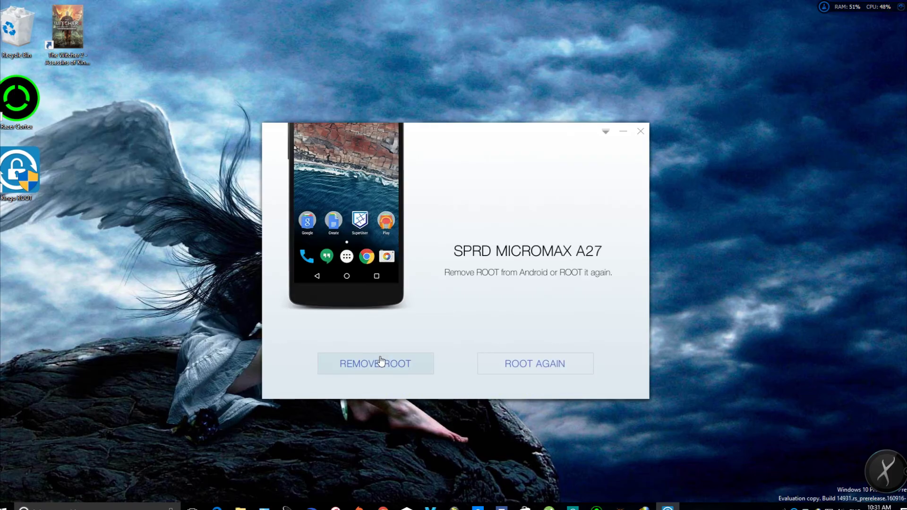
click(381, 363)
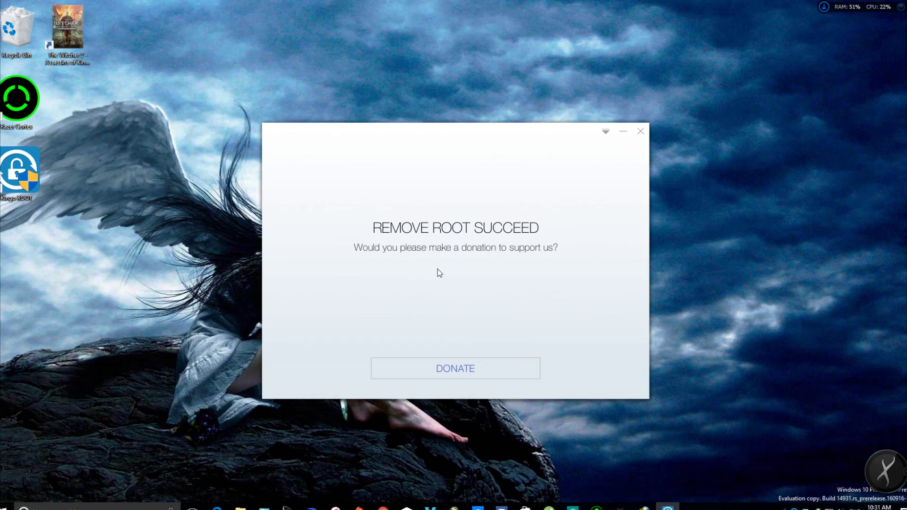
Step: Close the REMOVE ROOT SUCCEED window and refresh the desktop
drag(457, 126, 451, 78)
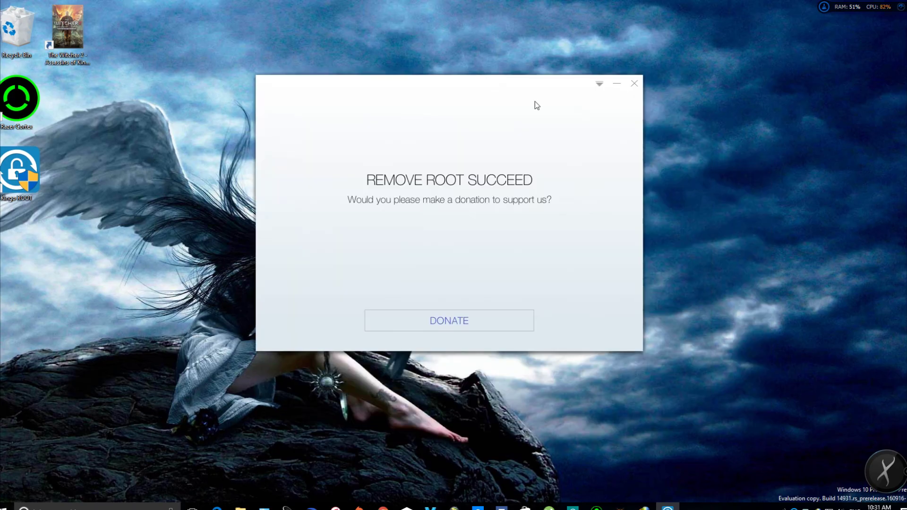
click(635, 83)
right_click(506, 90)
click(533, 133)
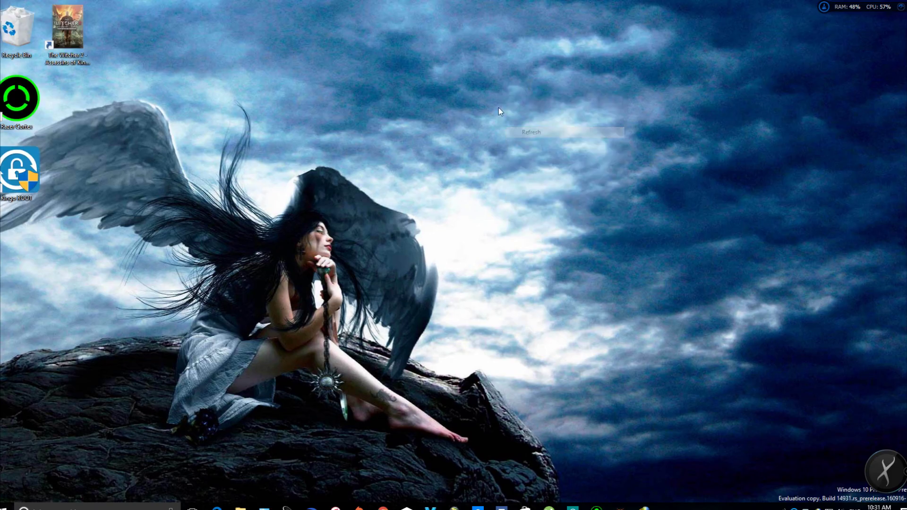